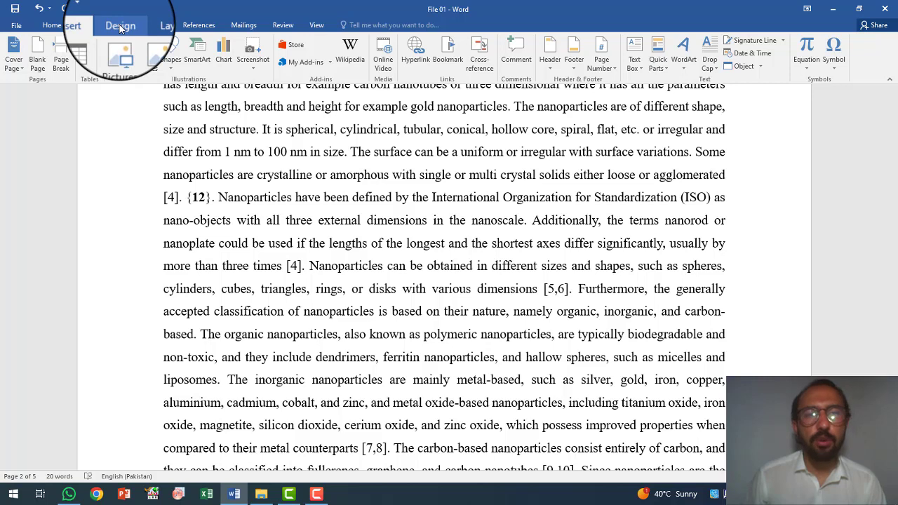
Set up a custom picture watermark from the YouTube Logo image on the Desktop, with washout turned off.
{"action": "left_click", "coordinate": [120, 26]}
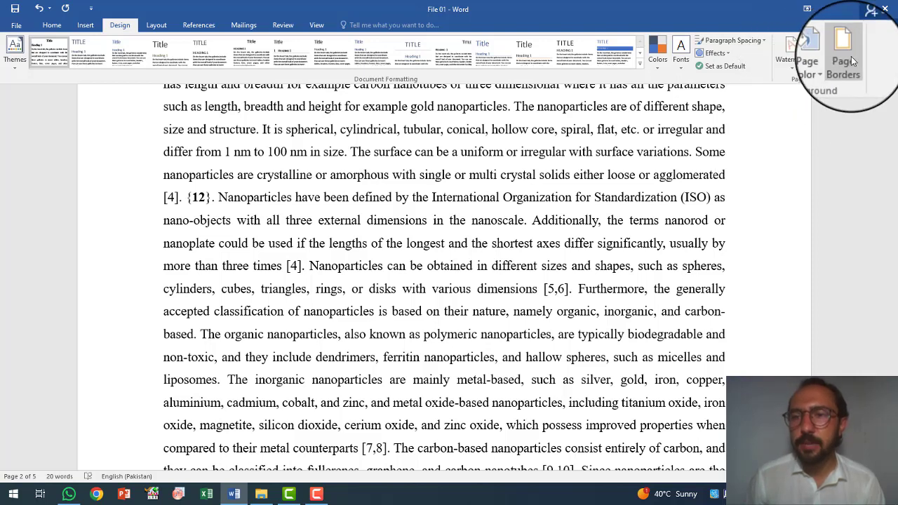
{"action": "left_click", "coordinate": [794, 56]}
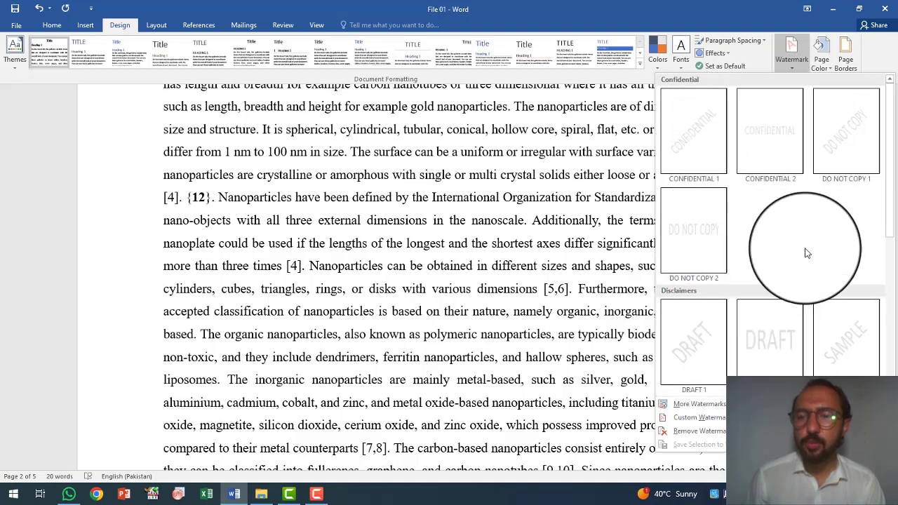
{"action": "left_click", "coordinate": [701, 417]}
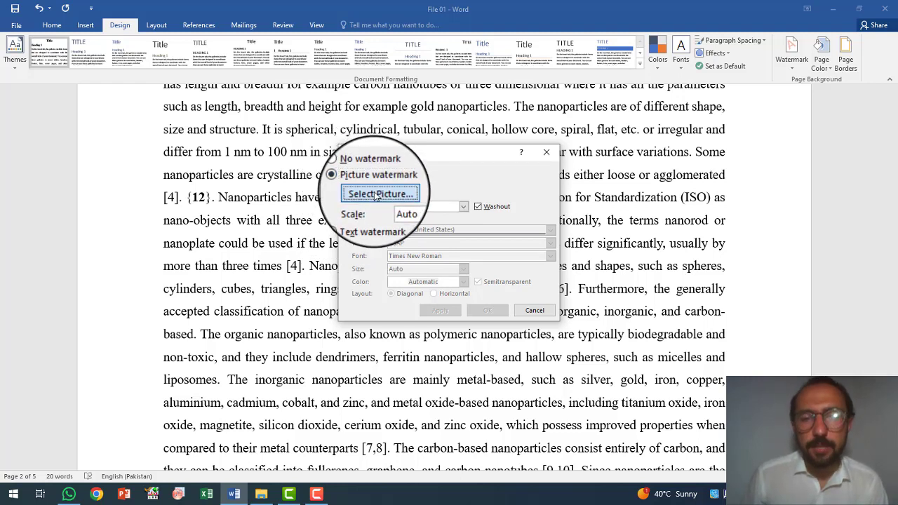
{"action": "left_click", "coordinate": [376, 196]}
{"action": "left_click", "coordinate": [452, 267]}
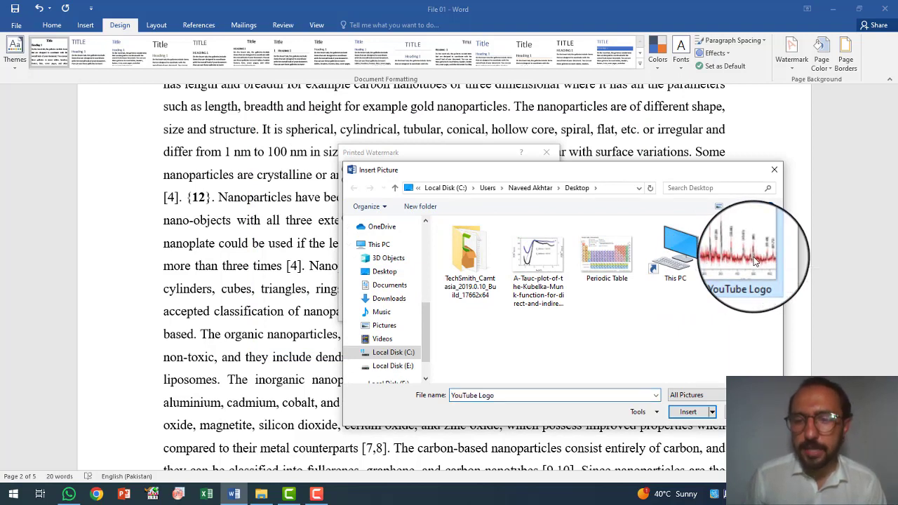
{"action": "left_click", "coordinate": [684, 410]}
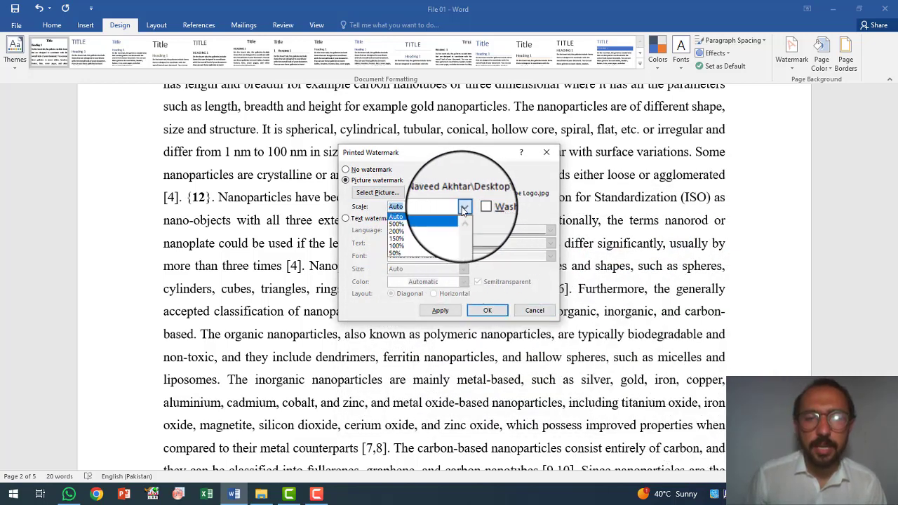
Set the picture watermark's scale to 200%, apply it and review it across the document's pages.
{"action": "left_click", "coordinate": [425, 233]}
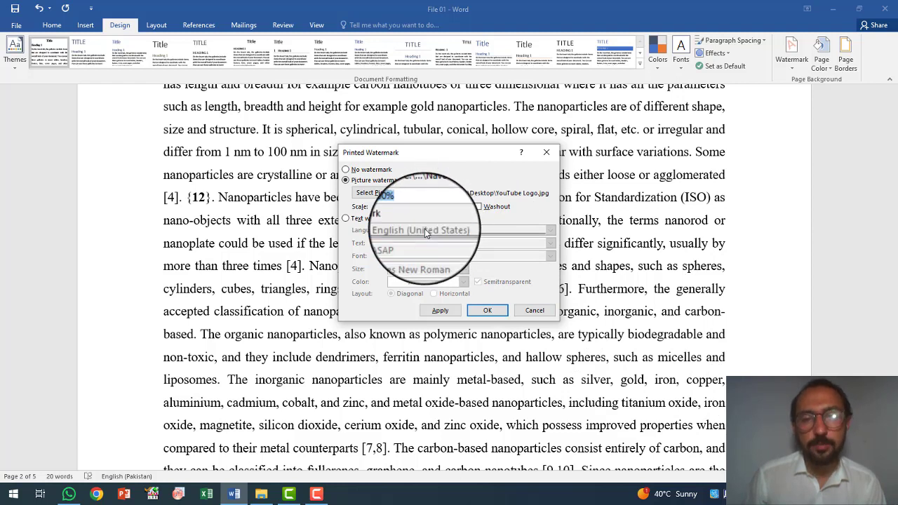
{"action": "left_click", "coordinate": [486, 310]}
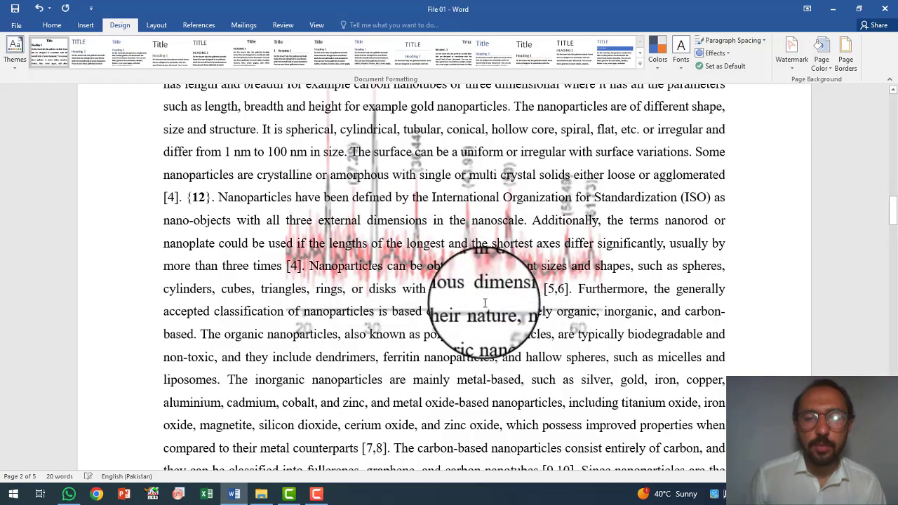
{"action": "scroll", "coordinate": [519, 316], "scroll_direction": "up", "scroll_amount": 3}
{"action": "scroll", "coordinate": [513, 212], "scroll_direction": "down", "scroll_amount": 1}
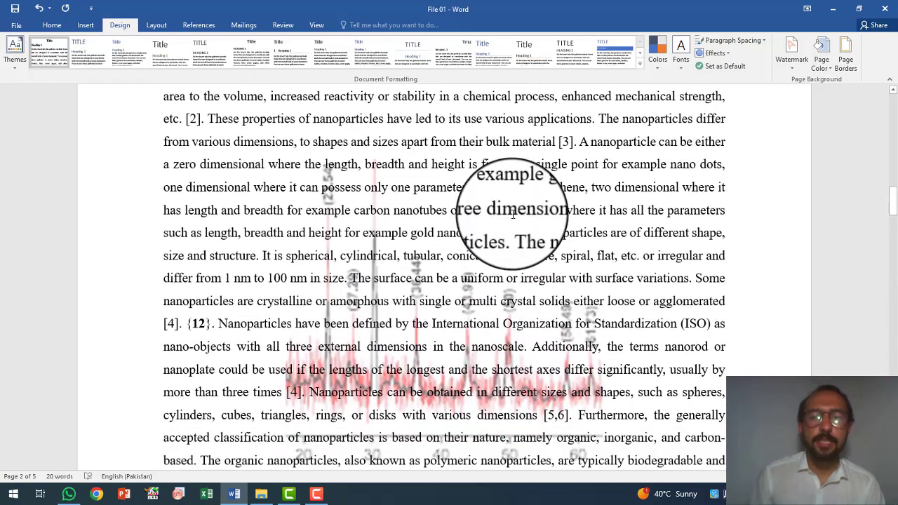
{"action": "scroll", "coordinate": [513, 212], "scroll_direction": "down", "scroll_amount": 6}
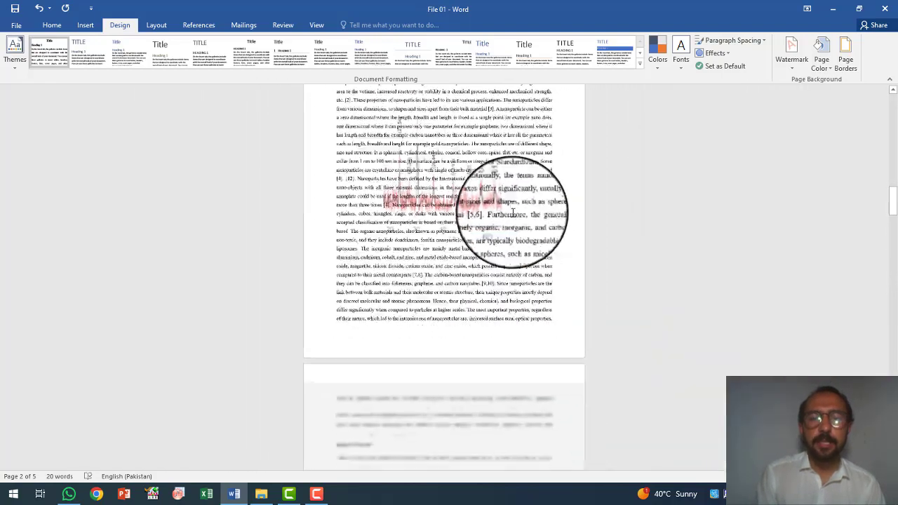
{"action": "scroll", "coordinate": [632, 203], "scroll_direction": "down", "scroll_amount": 3}
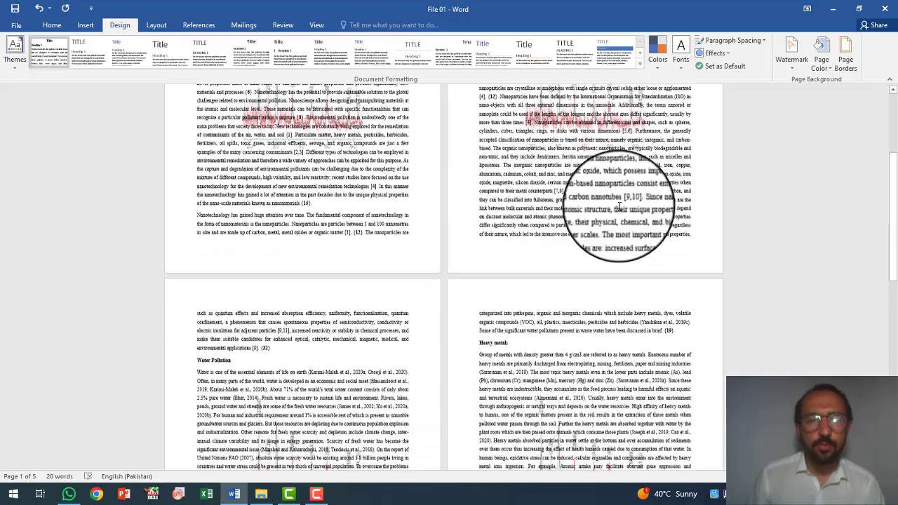
{"action": "scroll", "coordinate": [620, 207], "scroll_direction": "up", "scroll_amount": 4}
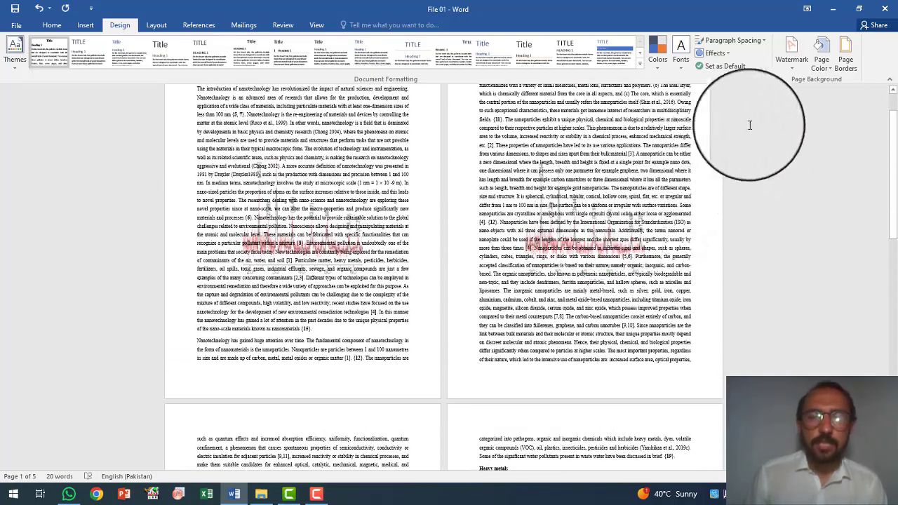
Remove the picture watermark from the document.
{"action": "left_click", "coordinate": [791, 64]}
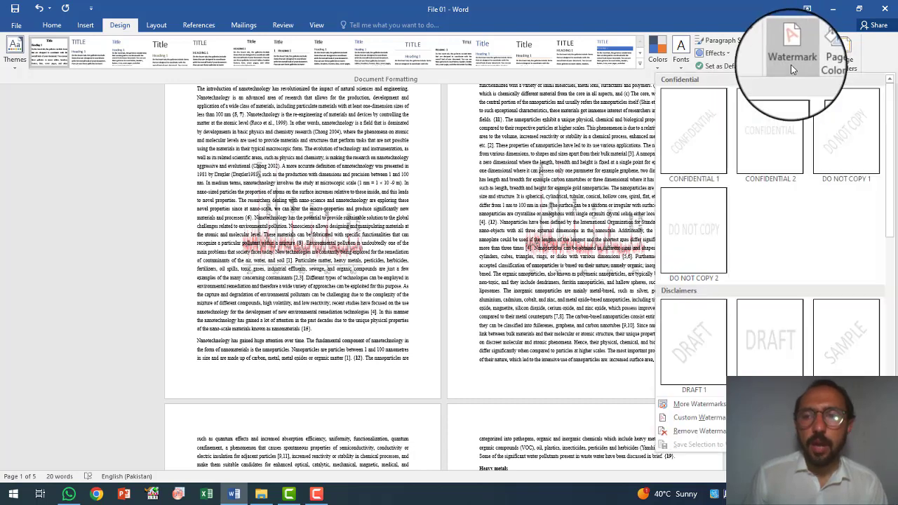
{"action": "left_click", "coordinate": [691, 432]}
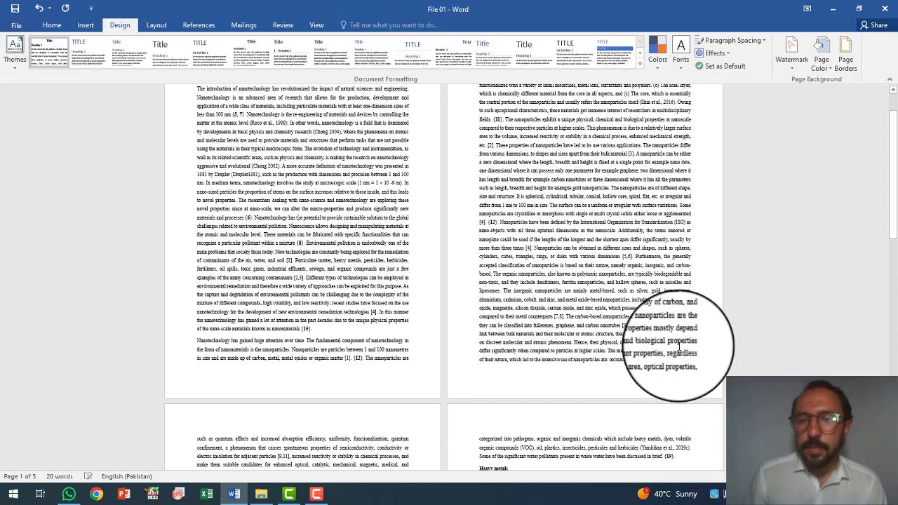
Set up a custom text watermark with the text dna_Chem.
{"action": "left_click", "coordinate": [796, 57]}
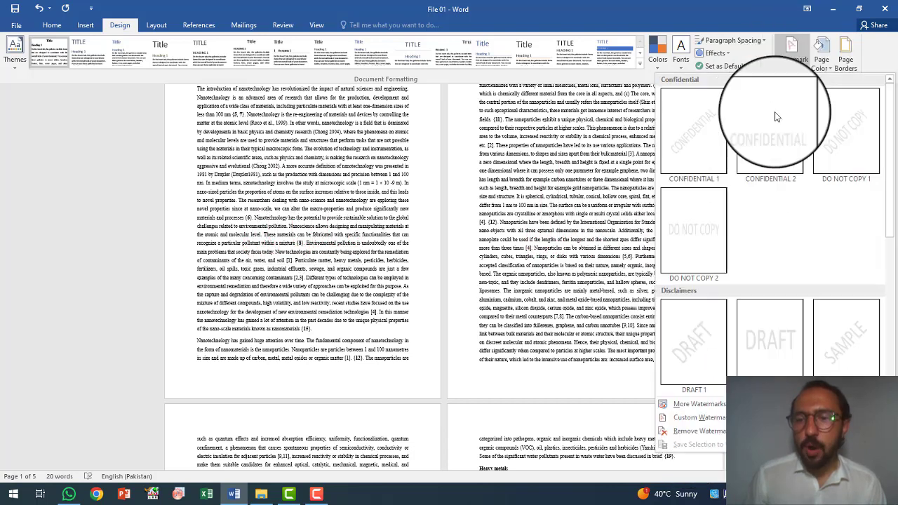
{"action": "left_click", "coordinate": [697, 418]}
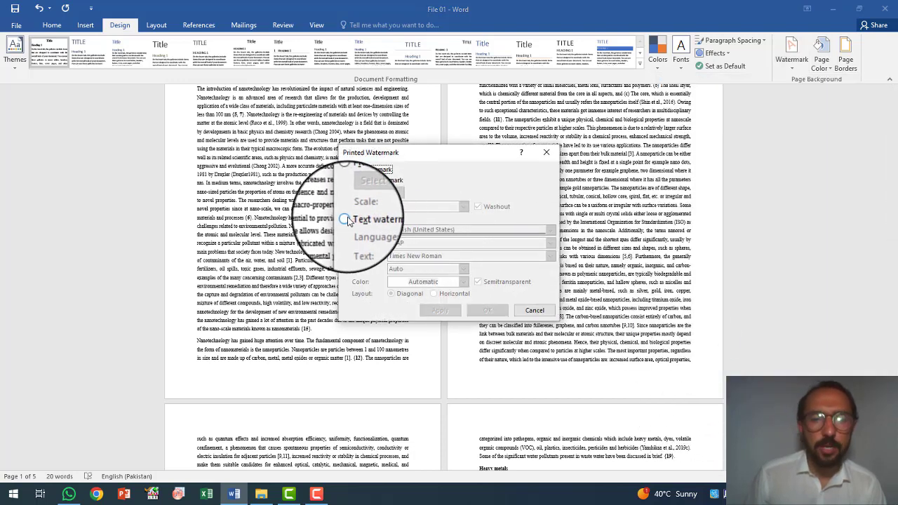
{"action": "left_click", "coordinate": [346, 220]}
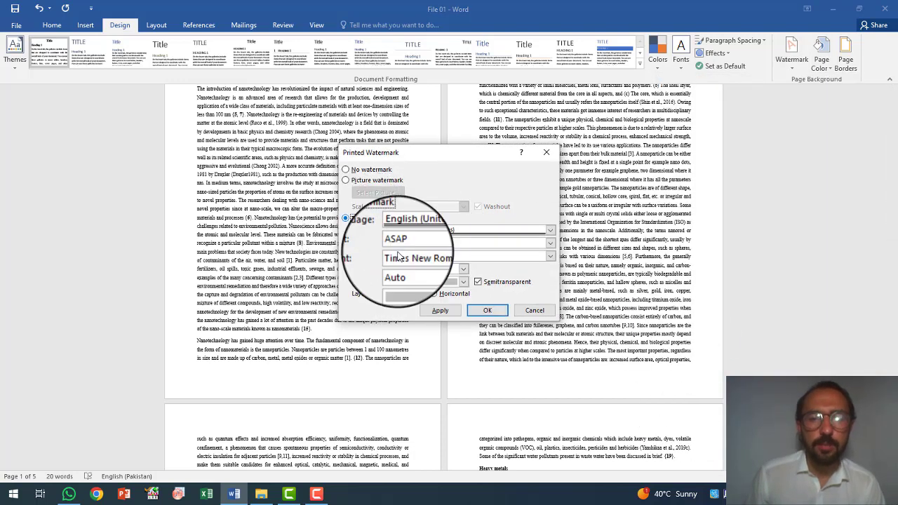
{"action": "double_click", "coordinate": [416, 244]}
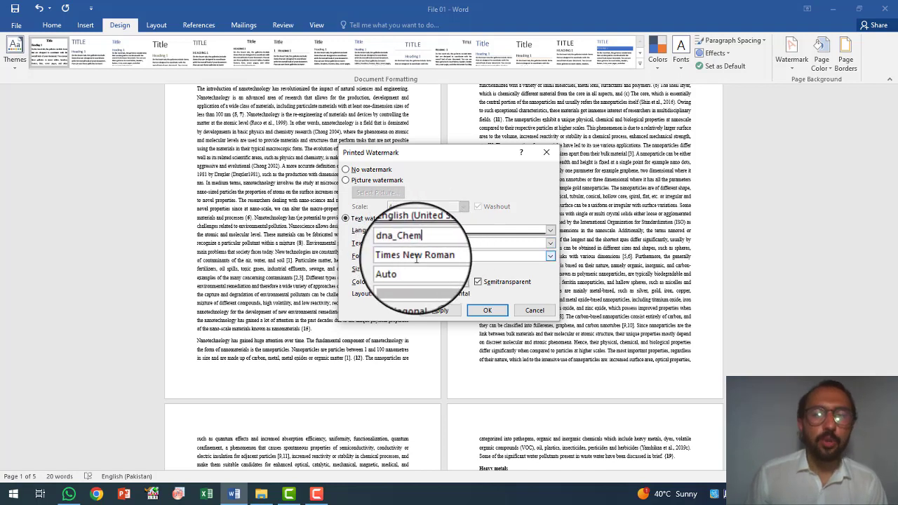
Give the text watermark Auto size, red color and the Times New Roman font, and apply it to the document.
{"action": "left_click", "coordinate": [464, 272]}
{"action": "left_click", "coordinate": [421, 277]}
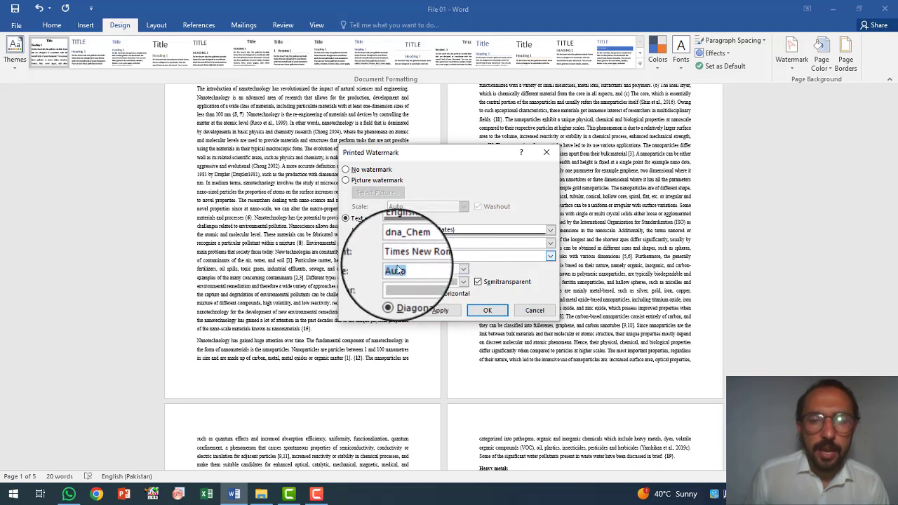
{"action": "left_click", "coordinate": [463, 281]}
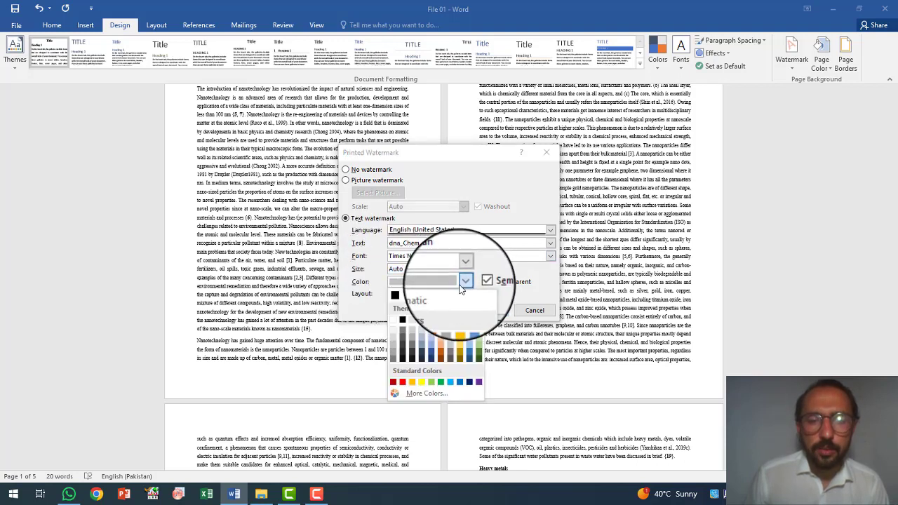
{"action": "left_click", "coordinate": [403, 386]}
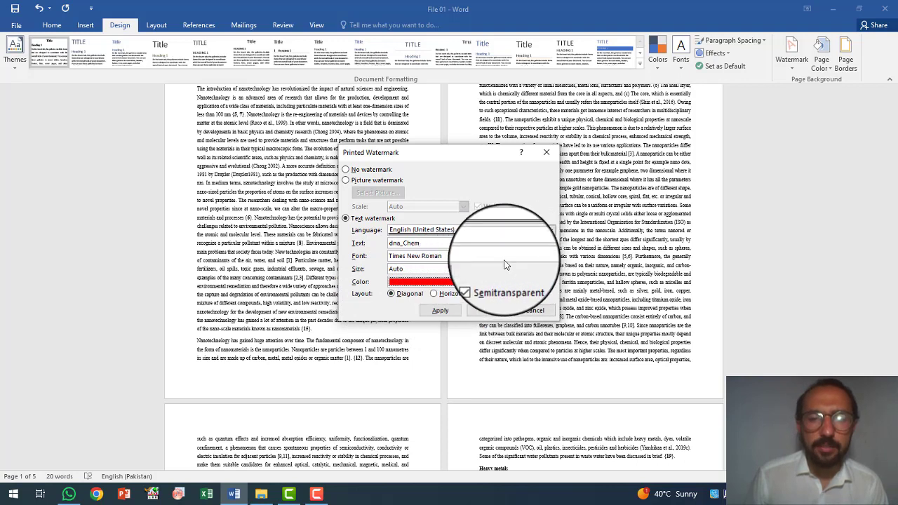
{"action": "left_click", "coordinate": [551, 259]}
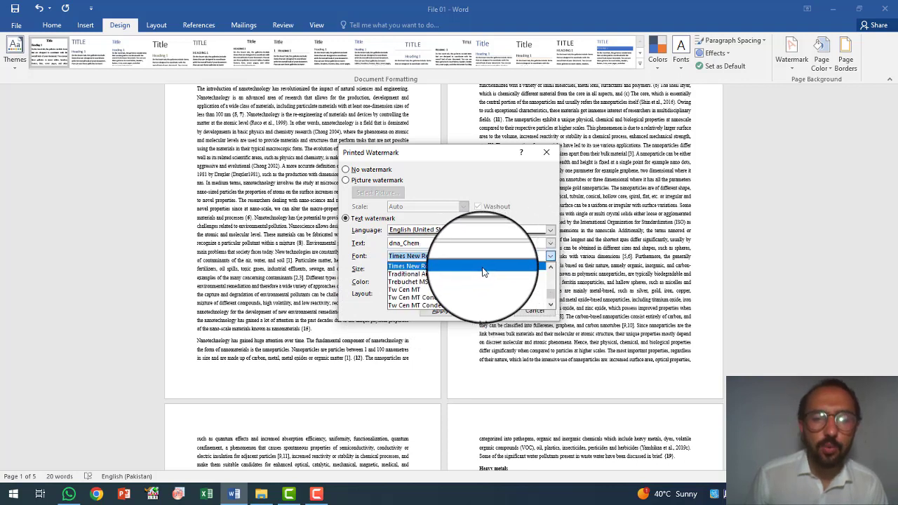
{"action": "left_click", "coordinate": [414, 266]}
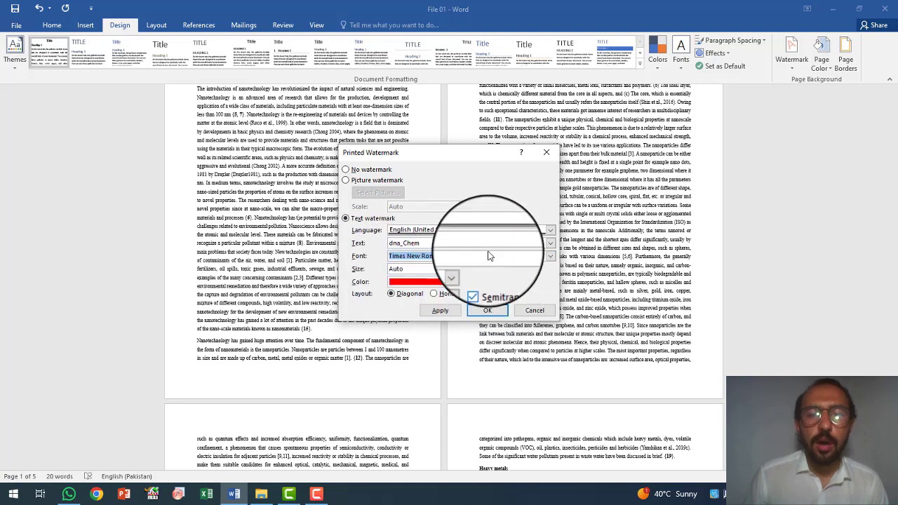
{"action": "left_click", "coordinate": [489, 313]}
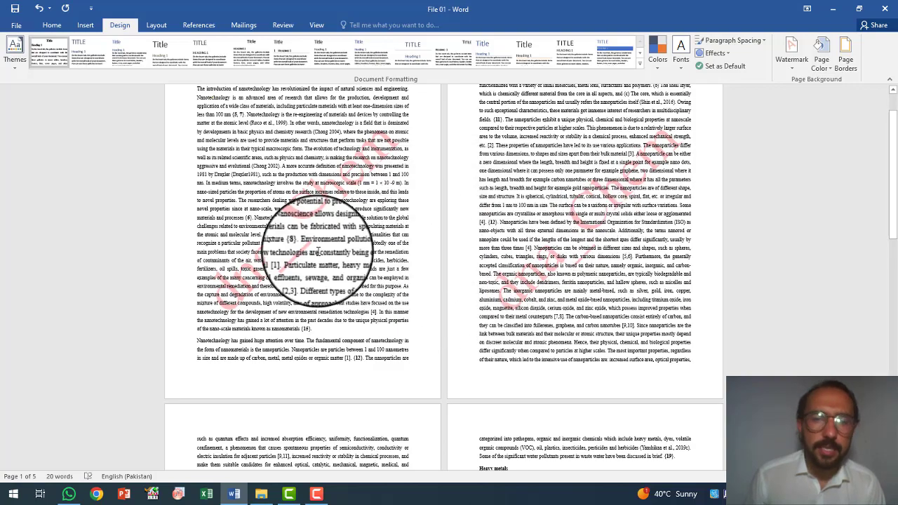
{"action": "scroll", "coordinate": [336, 242], "scroll_direction": "down", "scroll_amount": 8}
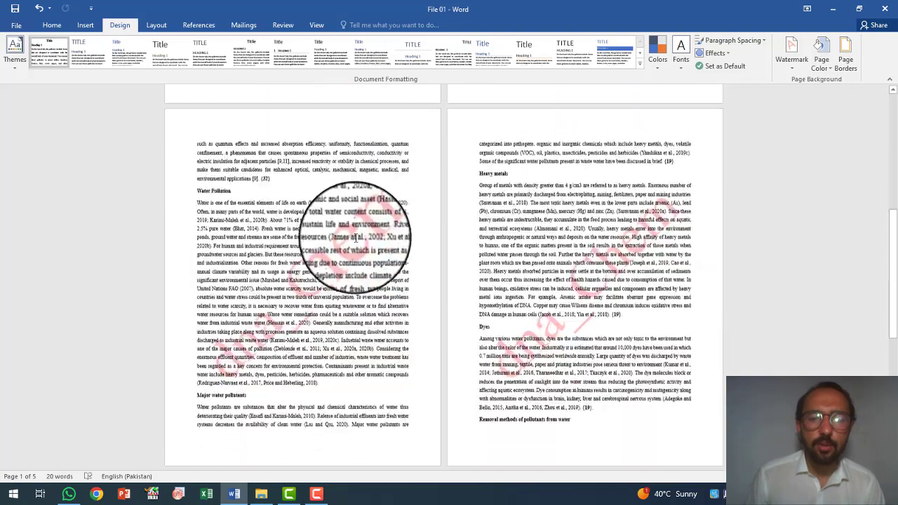
{"action": "scroll", "coordinate": [316, 200], "scroll_direction": "down", "scroll_amount": 4}
{"action": "scroll", "coordinate": [371, 260], "scroll_direction": "up", "scroll_amount": 5}
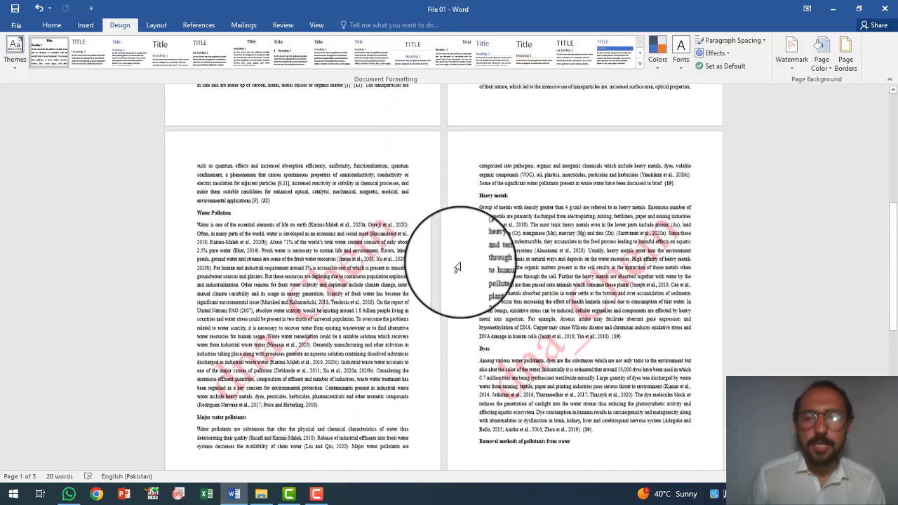
{"action": "scroll", "coordinate": [457, 268], "scroll_direction": "down", "scroll_amount": 1}
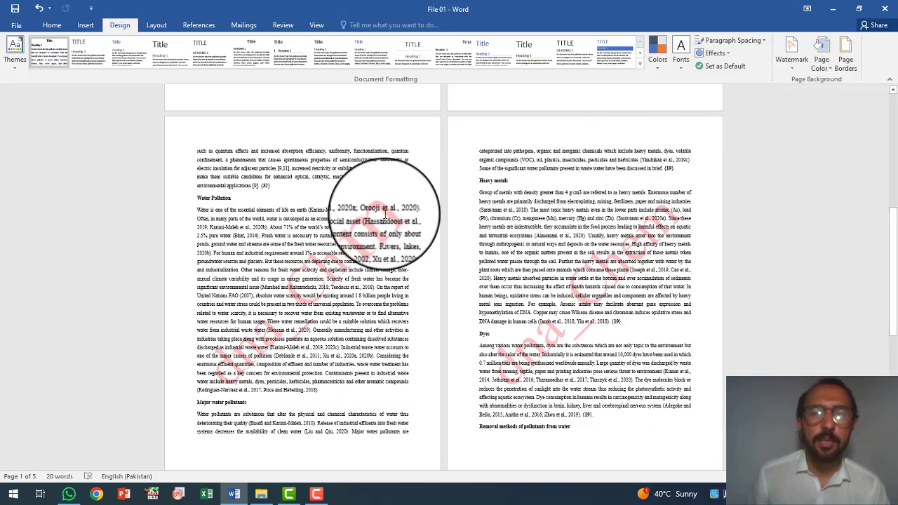
Set the document's page color to the standard Light Blue.
{"action": "left_click", "coordinate": [827, 60]}
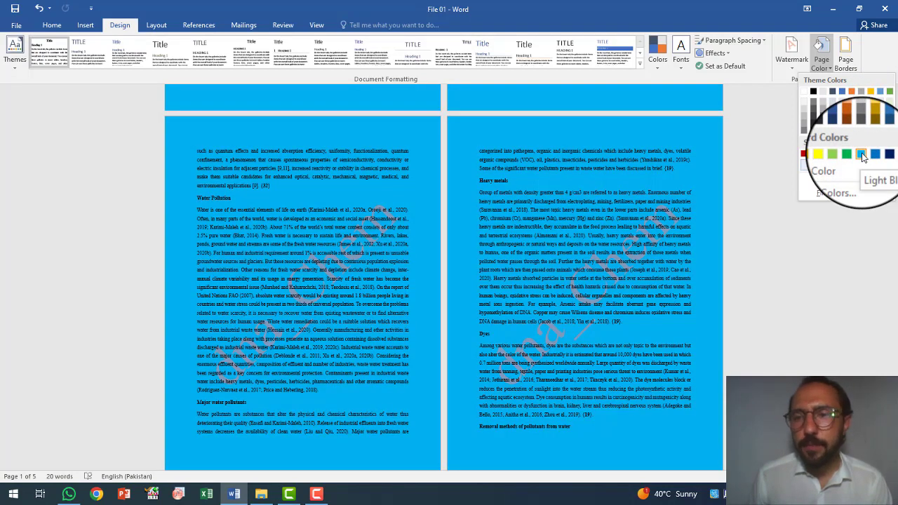
{"action": "left_click", "coordinate": [862, 155]}
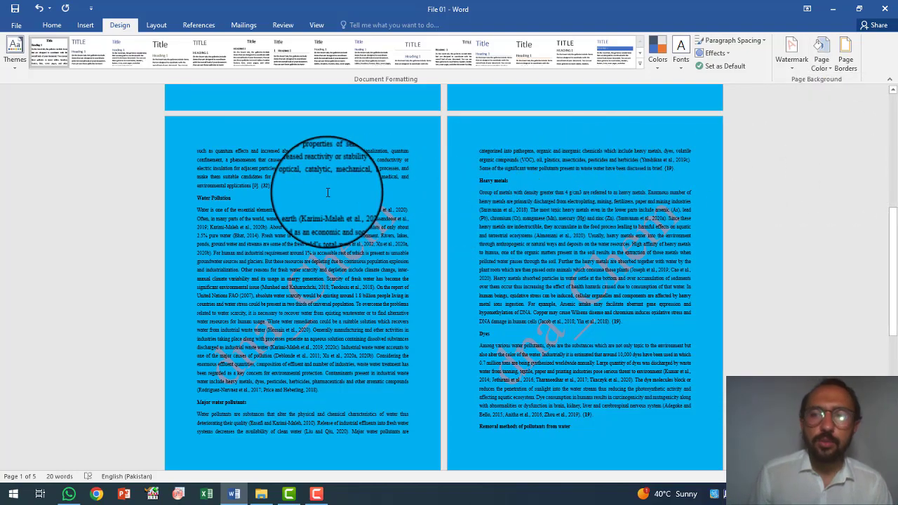
{"action": "scroll", "coordinate": [327, 192], "scroll_direction": "up", "scroll_amount": 3}
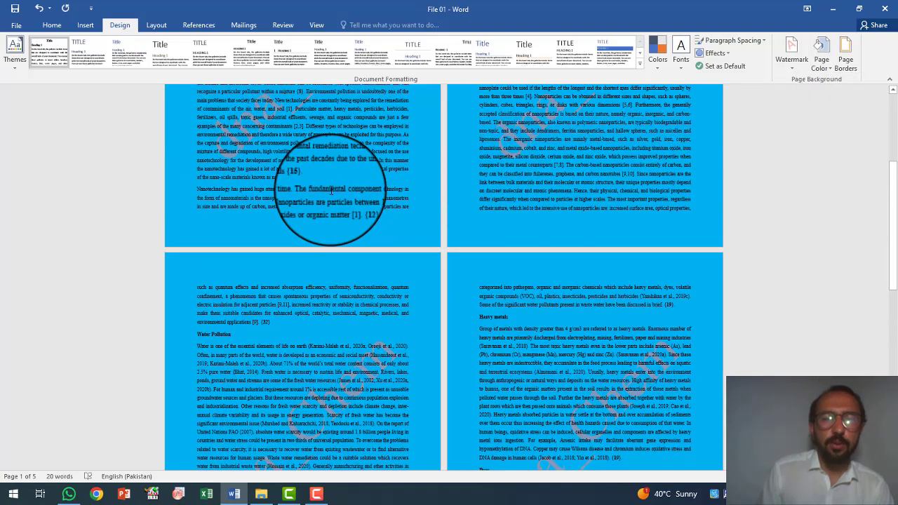
{"action": "scroll", "coordinate": [332, 190], "scroll_direction": "up", "scroll_amount": 9, "text": "ctrl"}
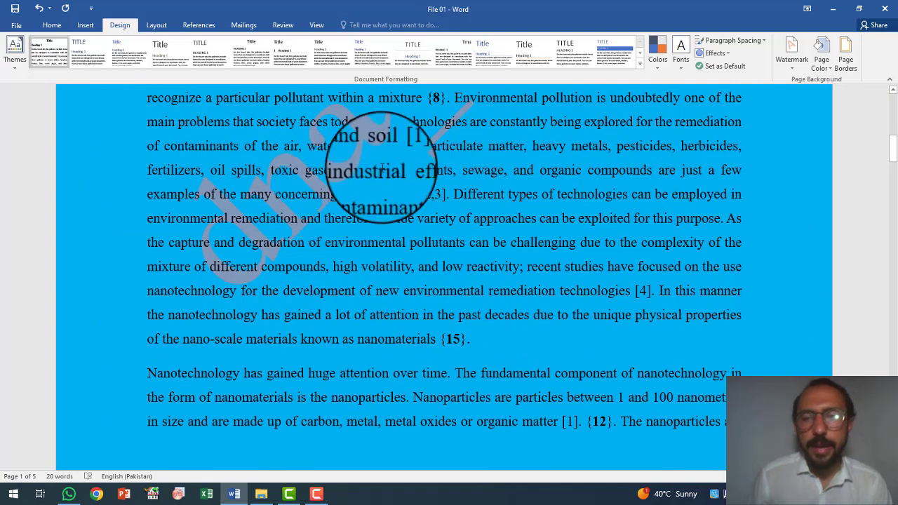
Add a custom page border in the double wavy line style on all four sides of every page in the whole document.
{"action": "left_click", "coordinate": [846, 59]}
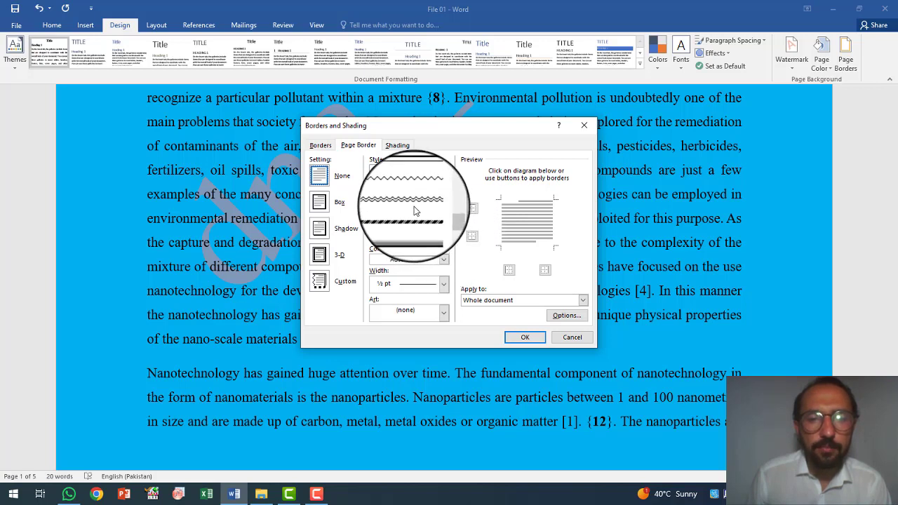
{"action": "left_click", "coordinate": [407, 204]}
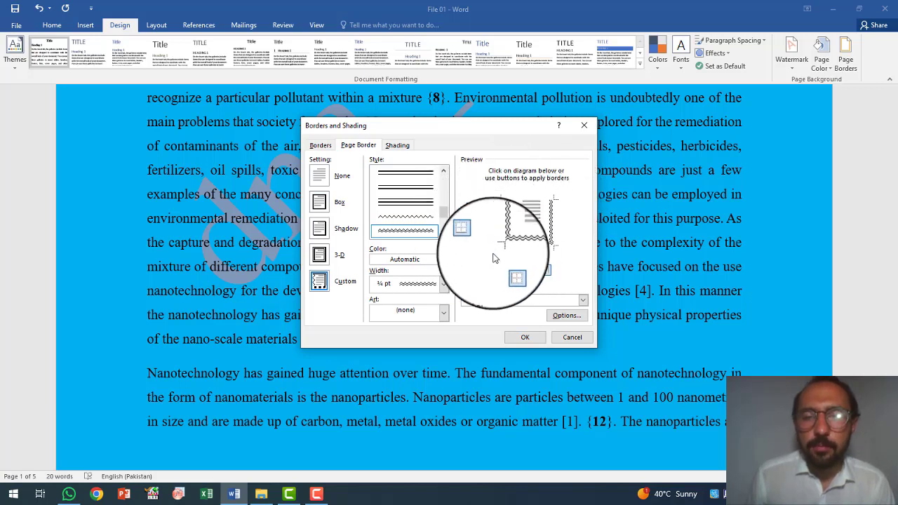
{"action": "left_click", "coordinate": [470, 238]}
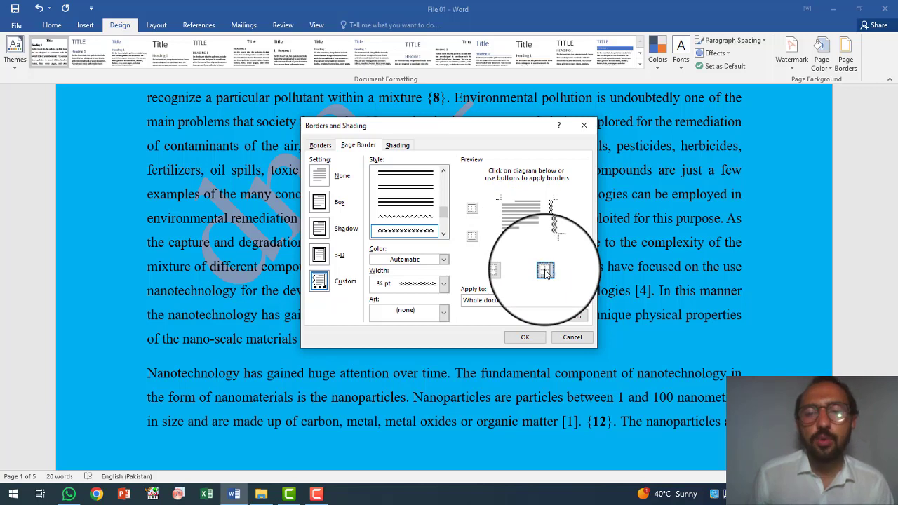
{"action": "left_click", "coordinate": [510, 271]}
{"action": "left_click", "coordinate": [473, 239]}
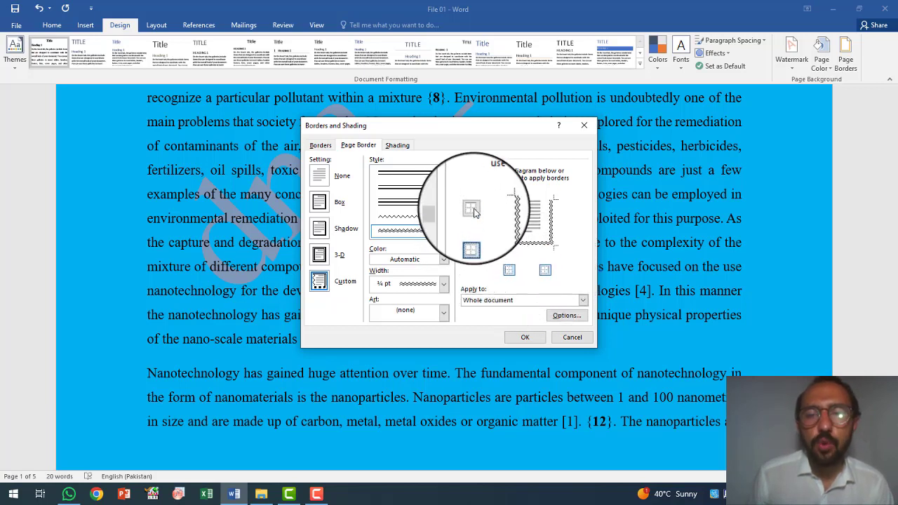
{"action": "left_click", "coordinate": [475, 210]}
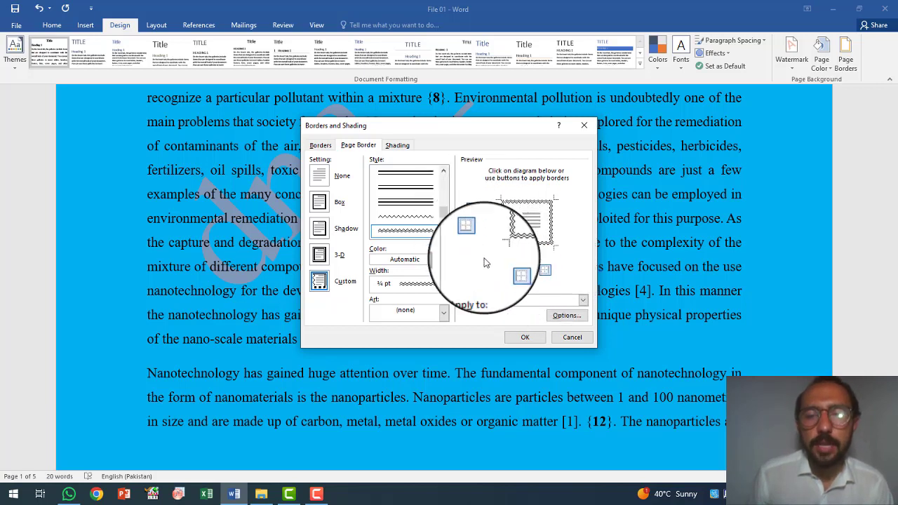
{"action": "left_click", "coordinate": [526, 339]}
{"action": "scroll", "coordinate": [526, 260], "scroll_direction": "up", "scroll_amount": 4}
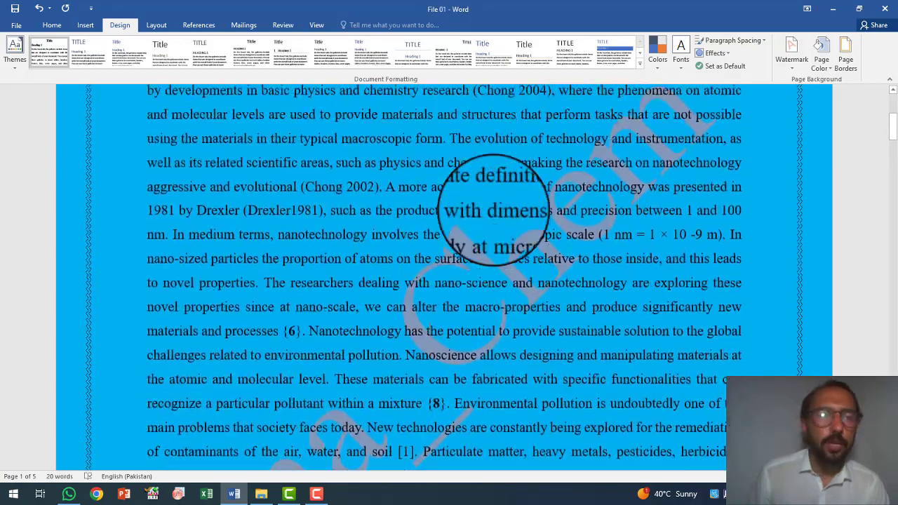
{"action": "scroll", "coordinate": [494, 211], "scroll_direction": "up", "scroll_amount": 4}
{"action": "scroll", "coordinate": [494, 210], "scroll_direction": "down", "scroll_amount": 8, "text": "ctrl"}
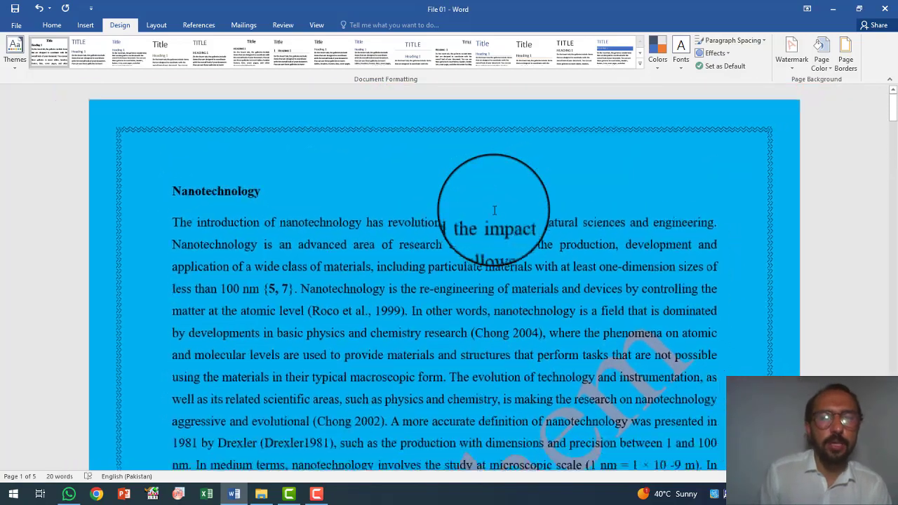
{"action": "scroll", "coordinate": [495, 210], "scroll_direction": "up", "scroll_amount": 8, "text": "ctrl"}
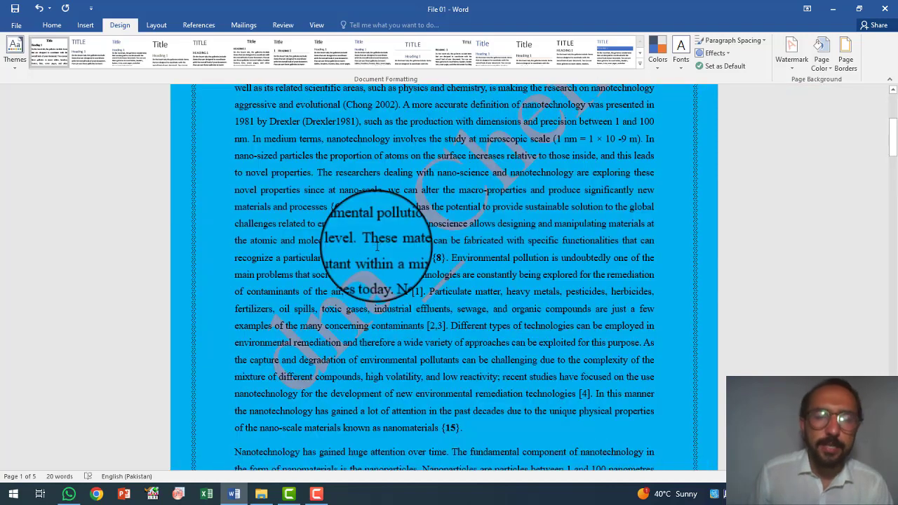